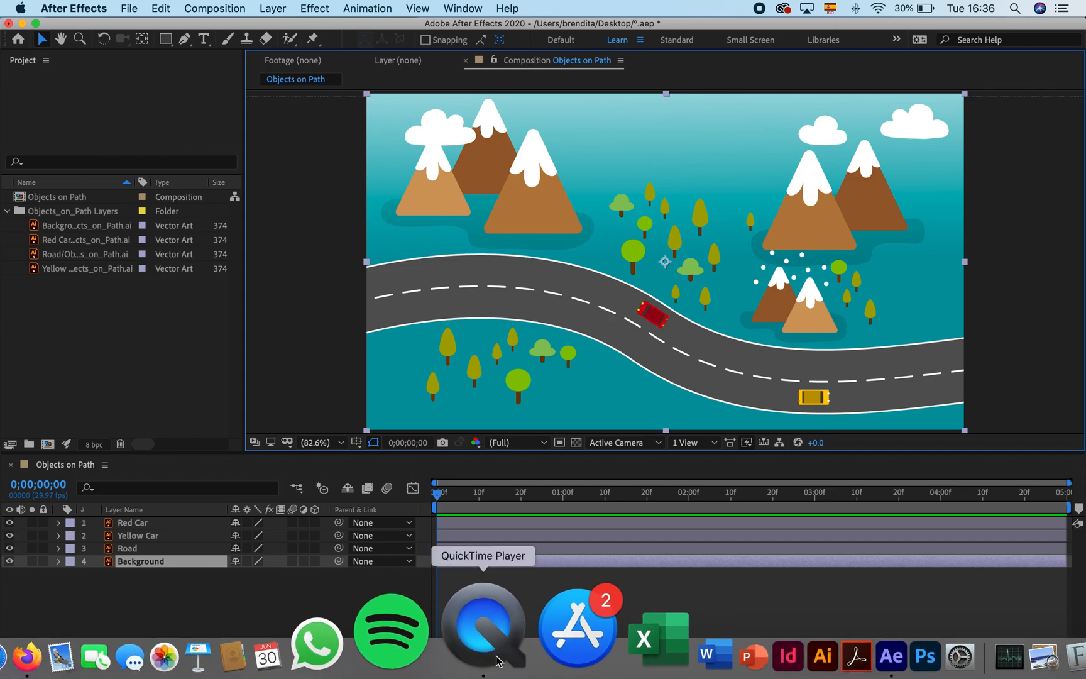
# Switch to QuickTime Player, enlarge and play objectPath_video.mp4, close it and return to After Effects.
pyautogui.click(492, 654)
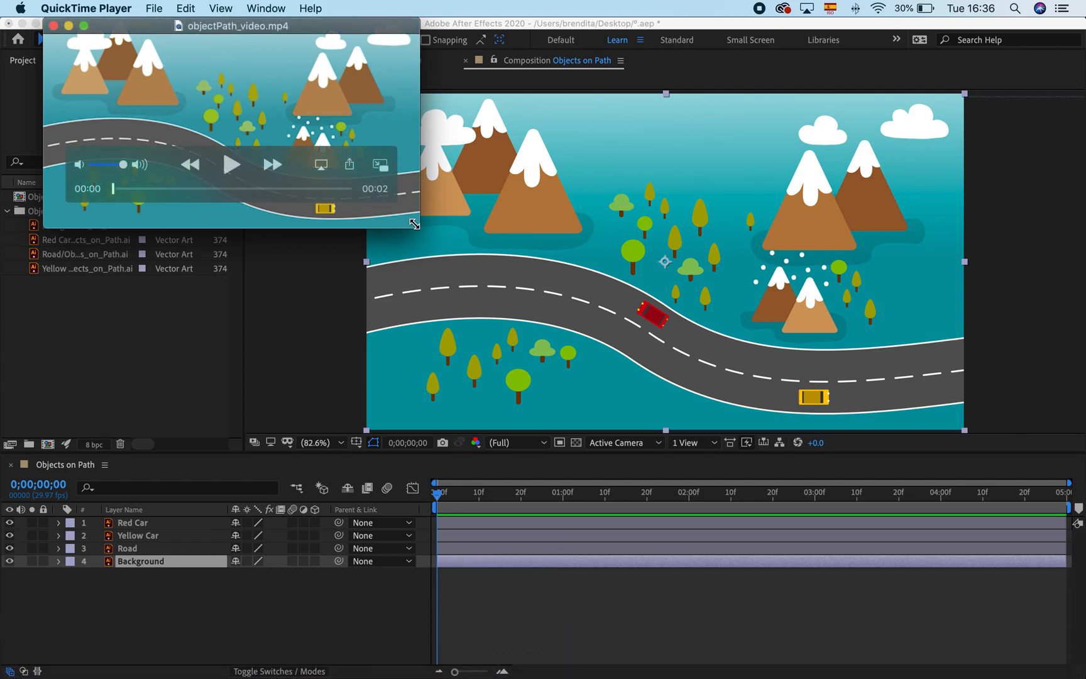
pyautogui.moveTo(418, 227); pyautogui.dragTo(568, 311)
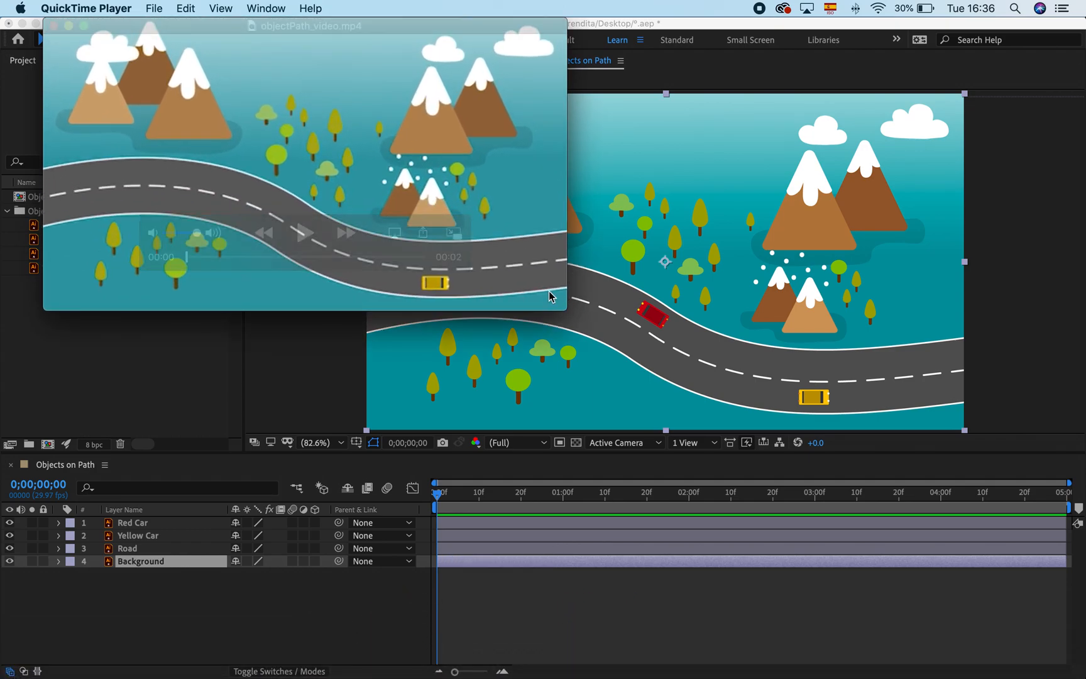
pyautogui.click(304, 234)
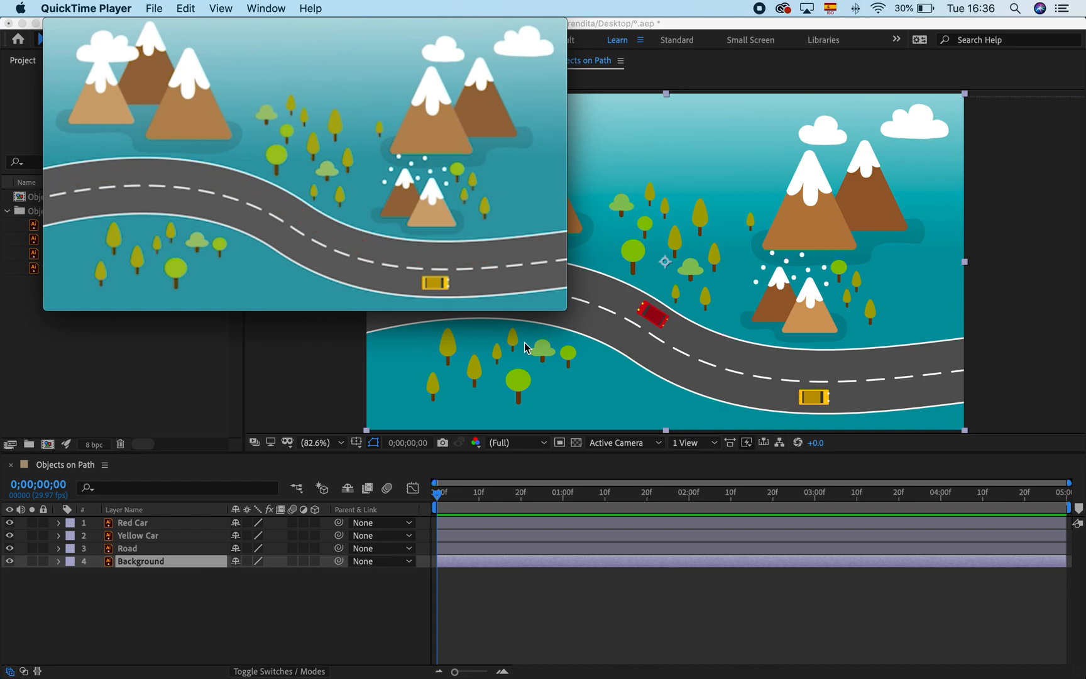
pyautogui.click(54, 23)
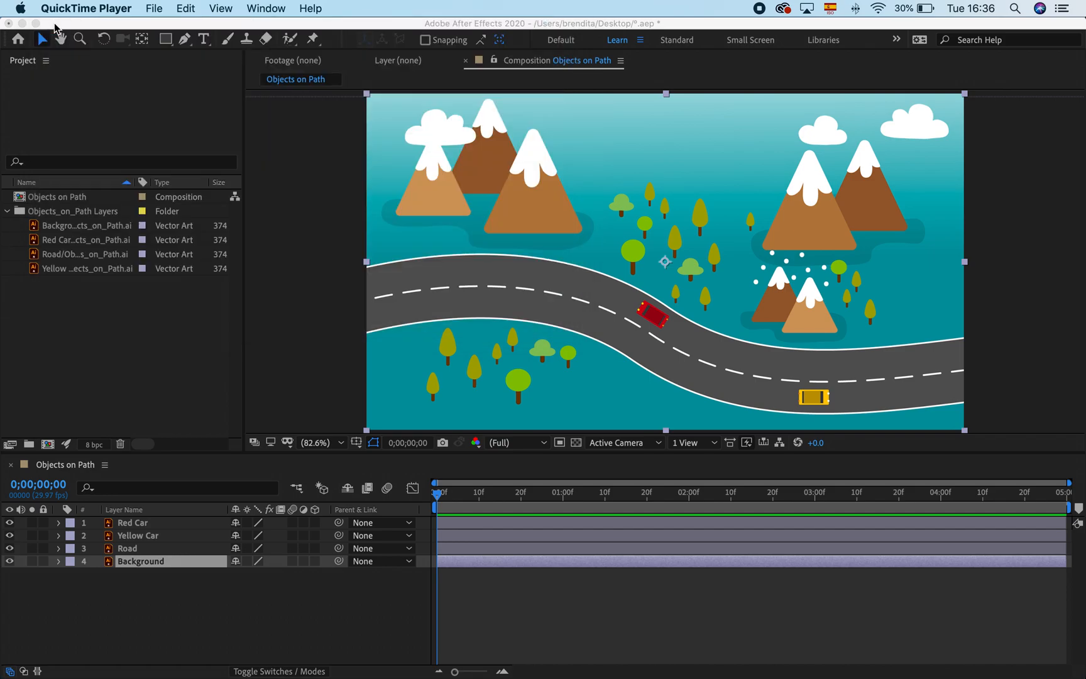
pyautogui.click(364, 30)
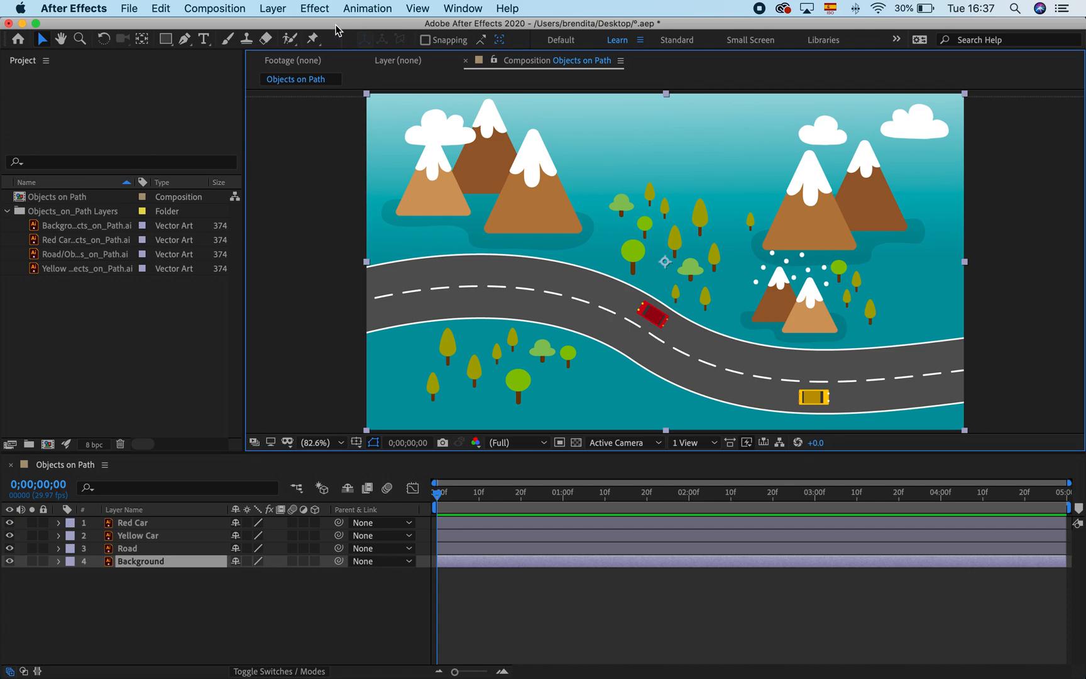
# Draw an open, curved mask path on the Background layer along the road's upper lane, from beyond the right frame edge to beyond the left, refining its left bend.
pyautogui.click(141, 564)
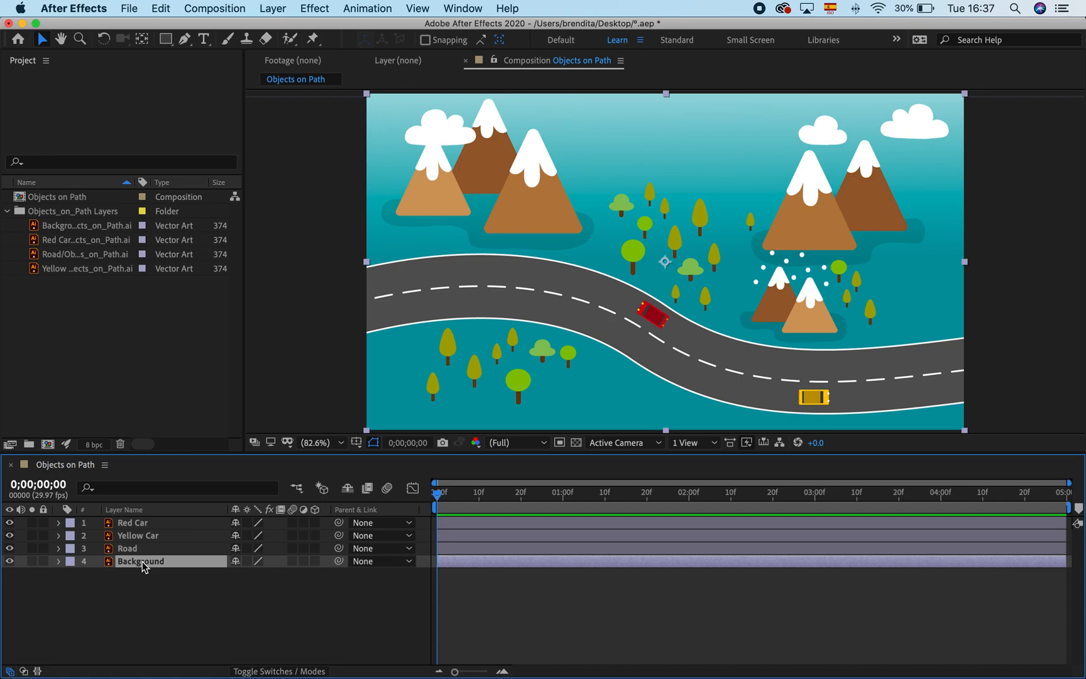
pyautogui.click(185, 42)
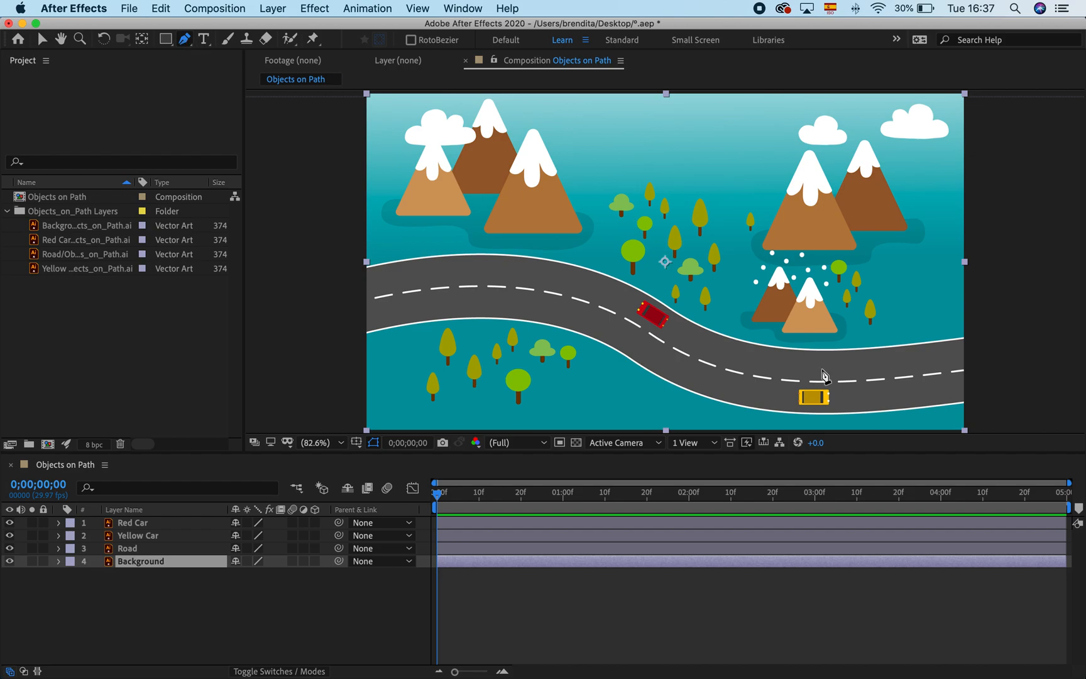
pyautogui.moveTo(974, 356); pyautogui.dragTo(780, 367)
pyautogui.click(684, 339)
pyautogui.moveTo(660, 327); pyautogui.dragTo(648, 320)
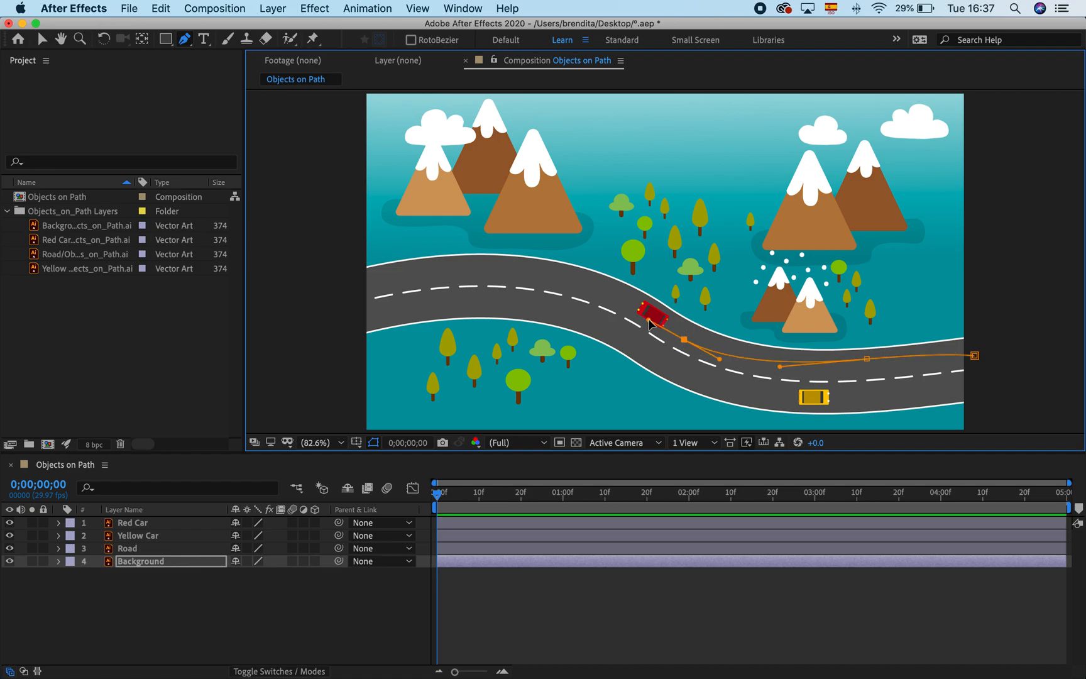
pyautogui.moveTo(560, 283); pyautogui.dragTo(512, 272)
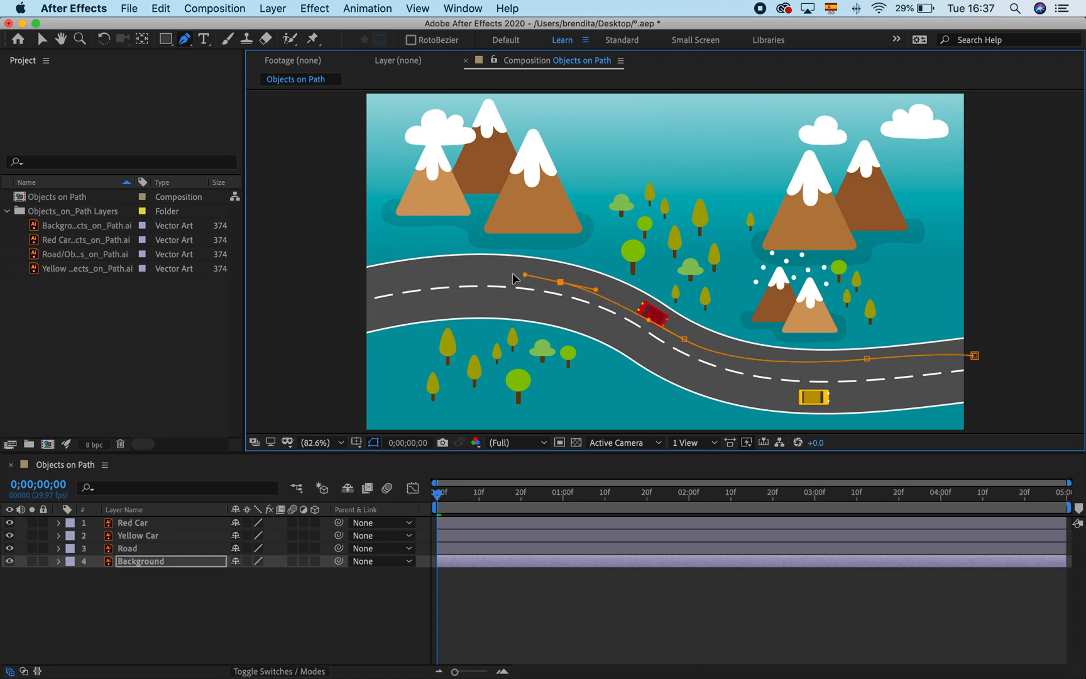
pyautogui.moveTo(435, 281); pyautogui.dragTo(389, 291)
pyautogui.click(348, 311)
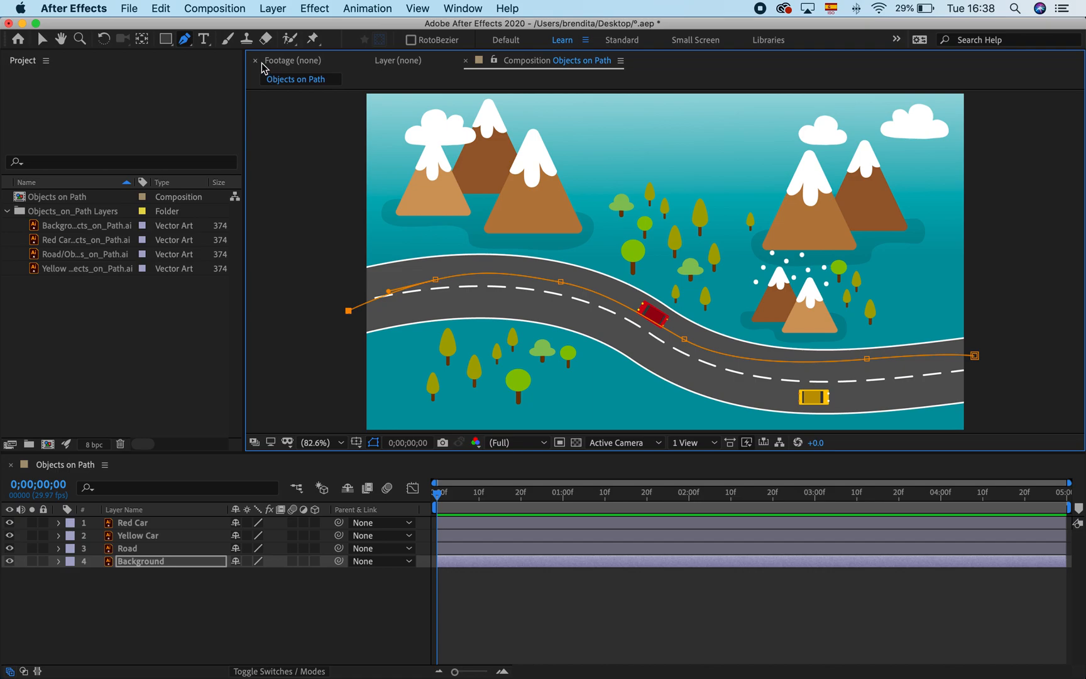
pyautogui.click(44, 39)
pyautogui.moveTo(433, 279); pyautogui.dragTo(407, 274)
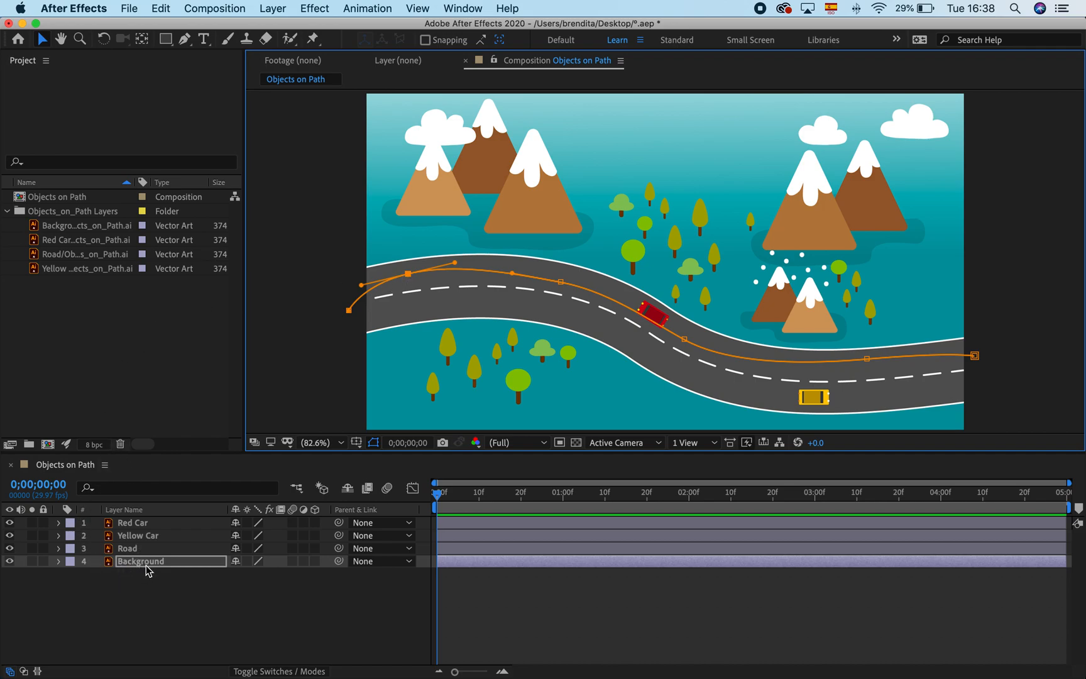
# Copy the Background layer's Mask Path and paste it into the Red Car layer's Position property.
pyautogui.press('m')
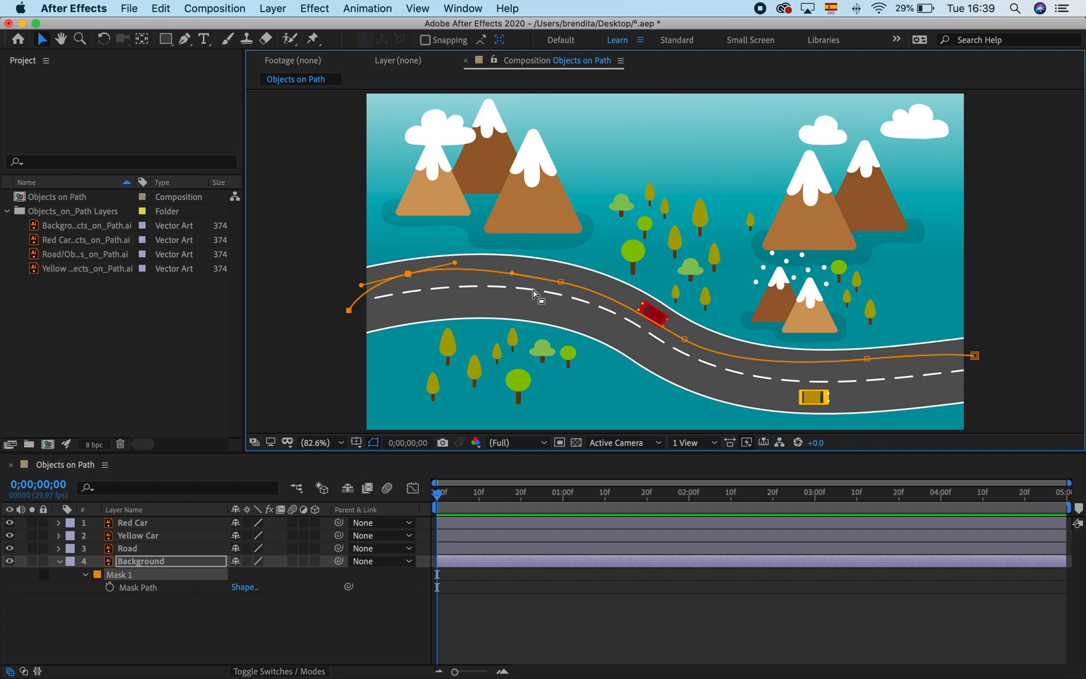
pyautogui.click(139, 588)
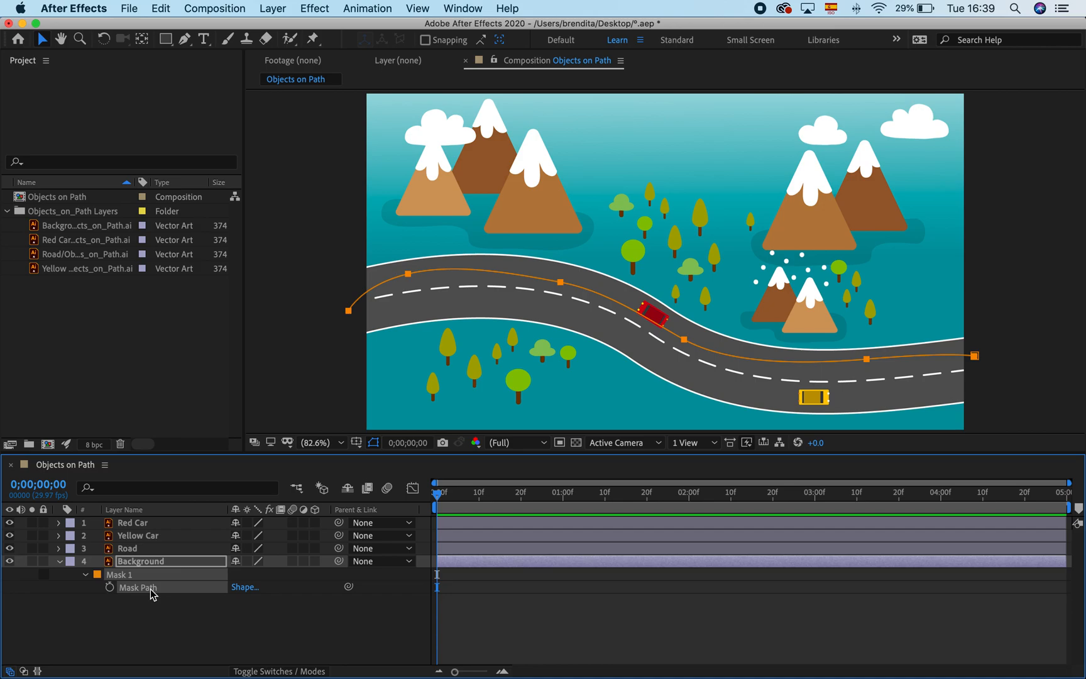
pyautogui.click(141, 525)
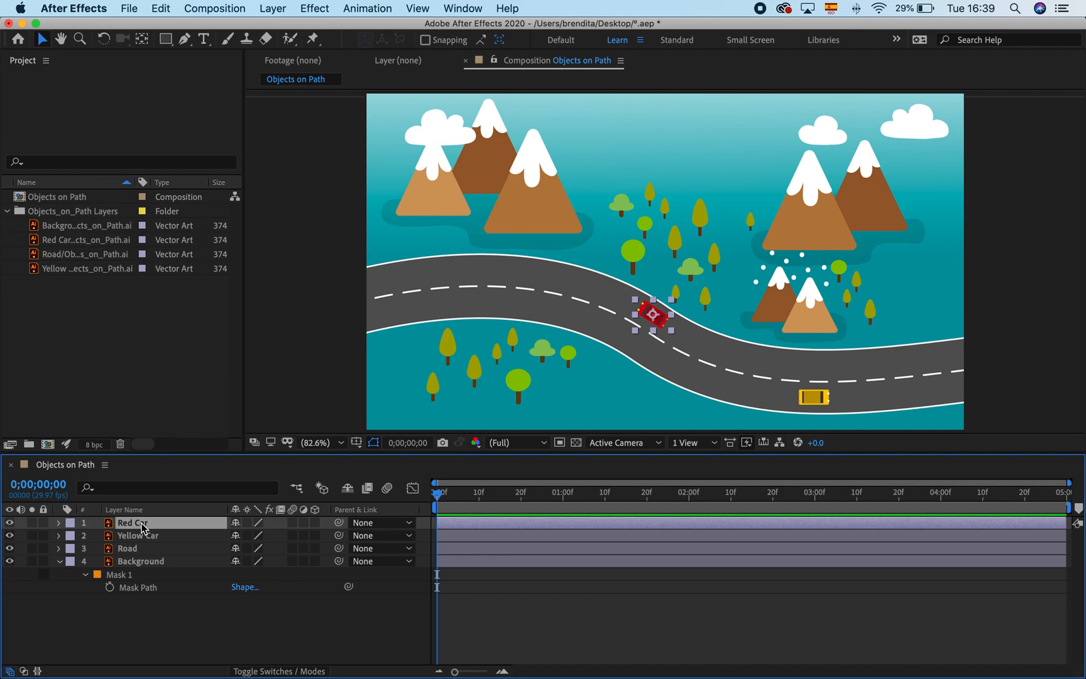
pyautogui.press('p')
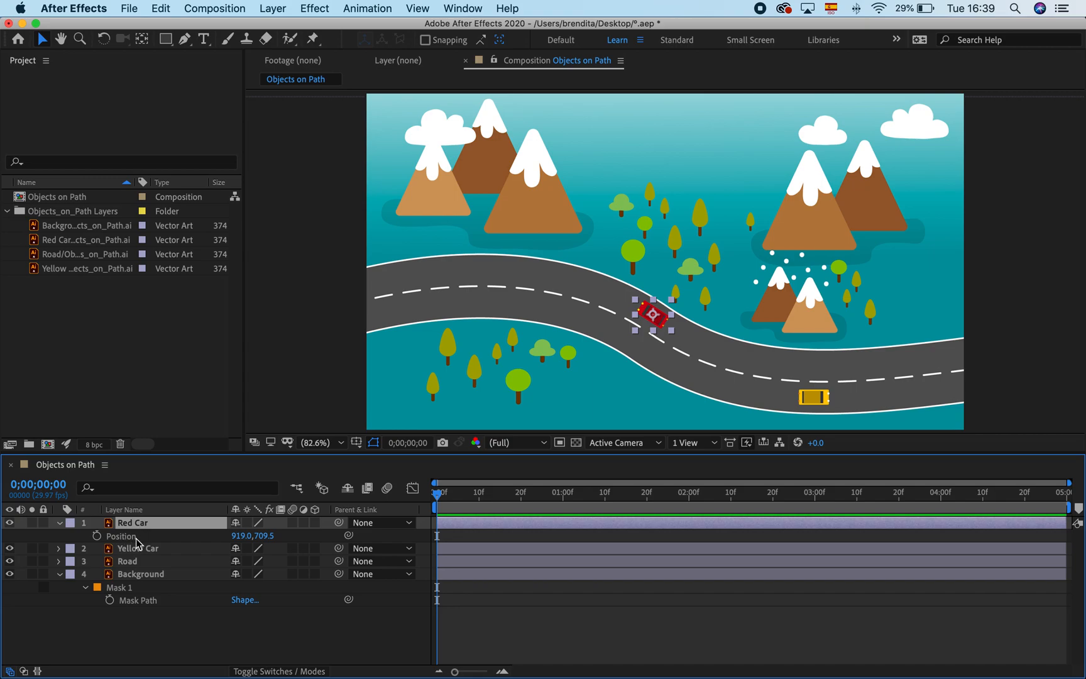
pyautogui.click(136, 538)
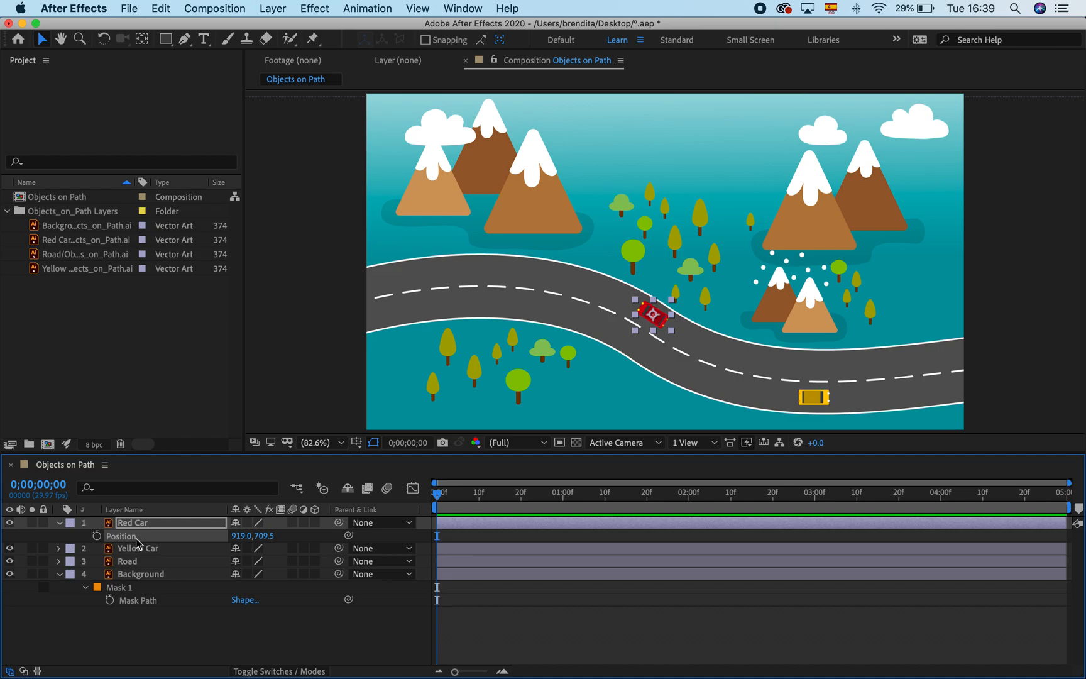
pyautogui.press('super+v')
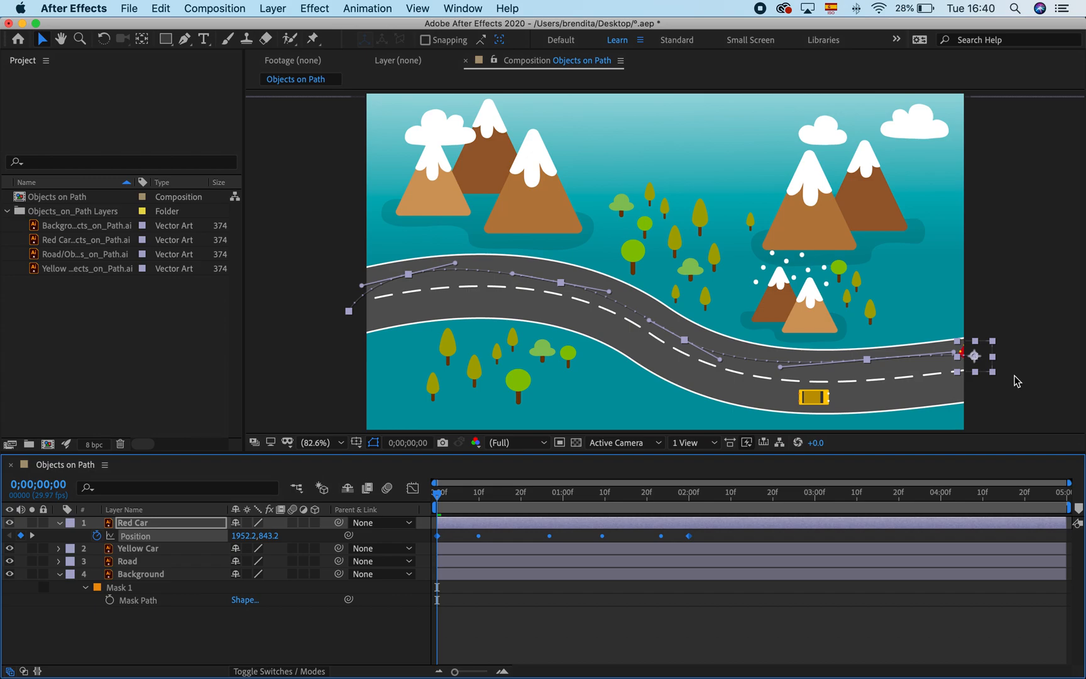
# Preview the red car's movement along the path and stop playback at 0;00;00;18.
pyautogui.press('space')
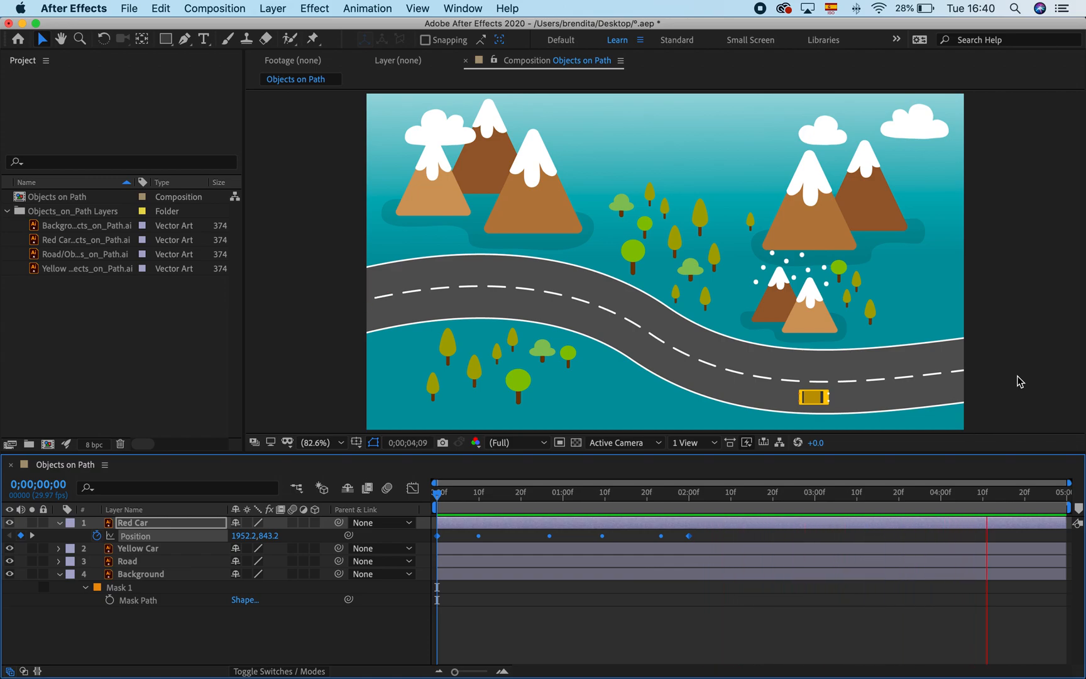
pyautogui.press('h')
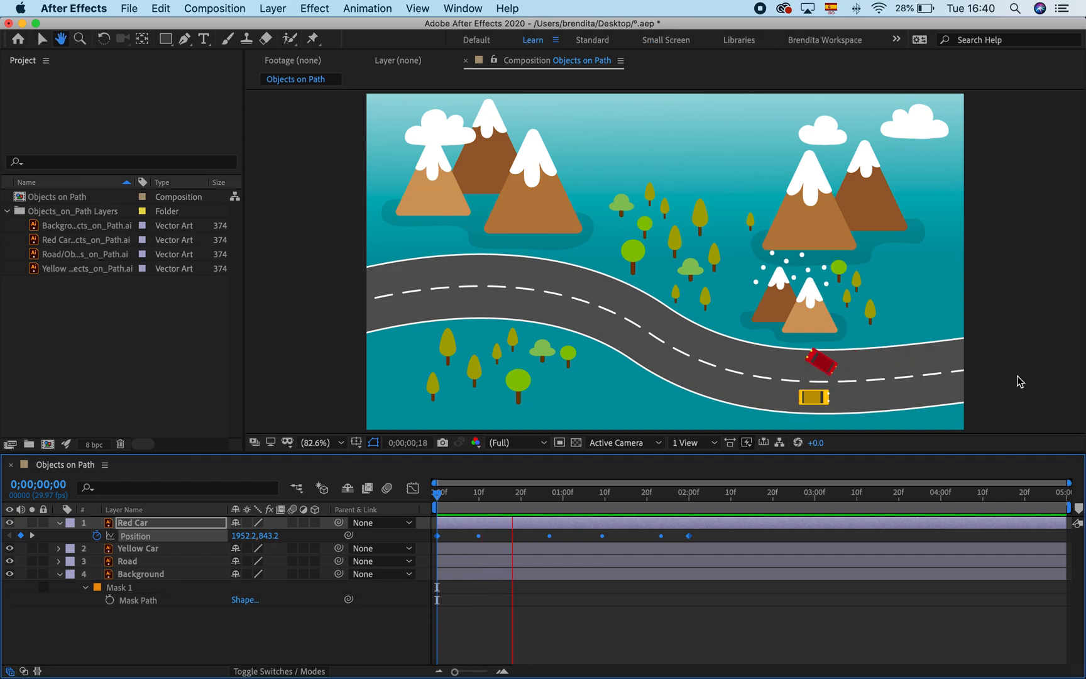
pyautogui.press('space')
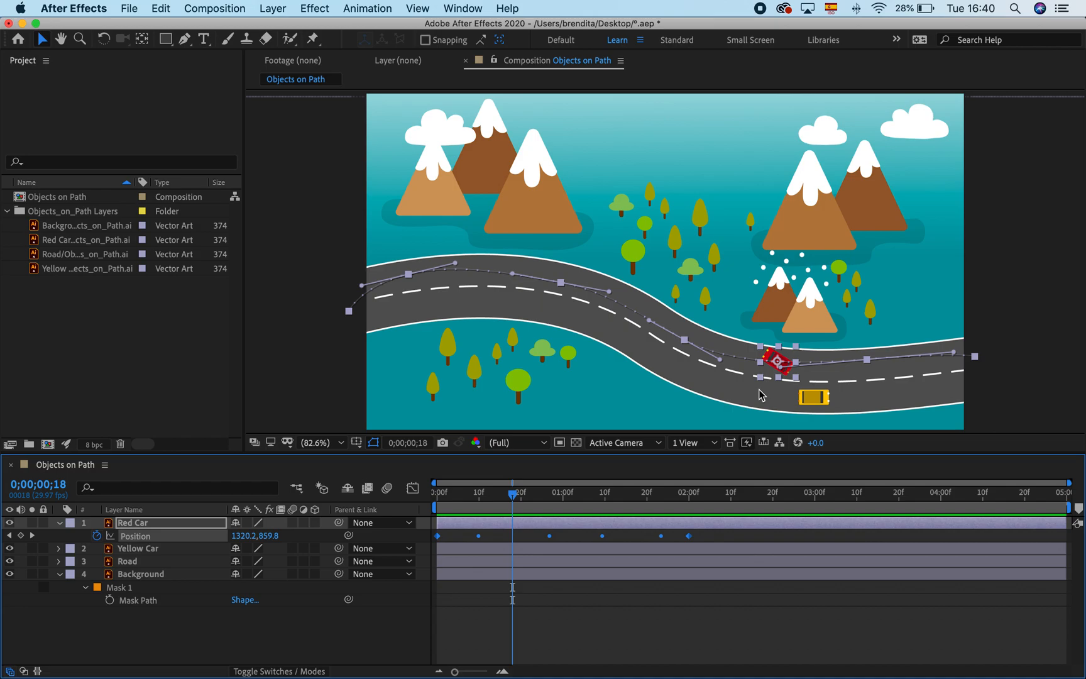
# Set the Red Car layer's Auto-Orientation to Orient Along Path.
pyautogui.press('super+alt+o')
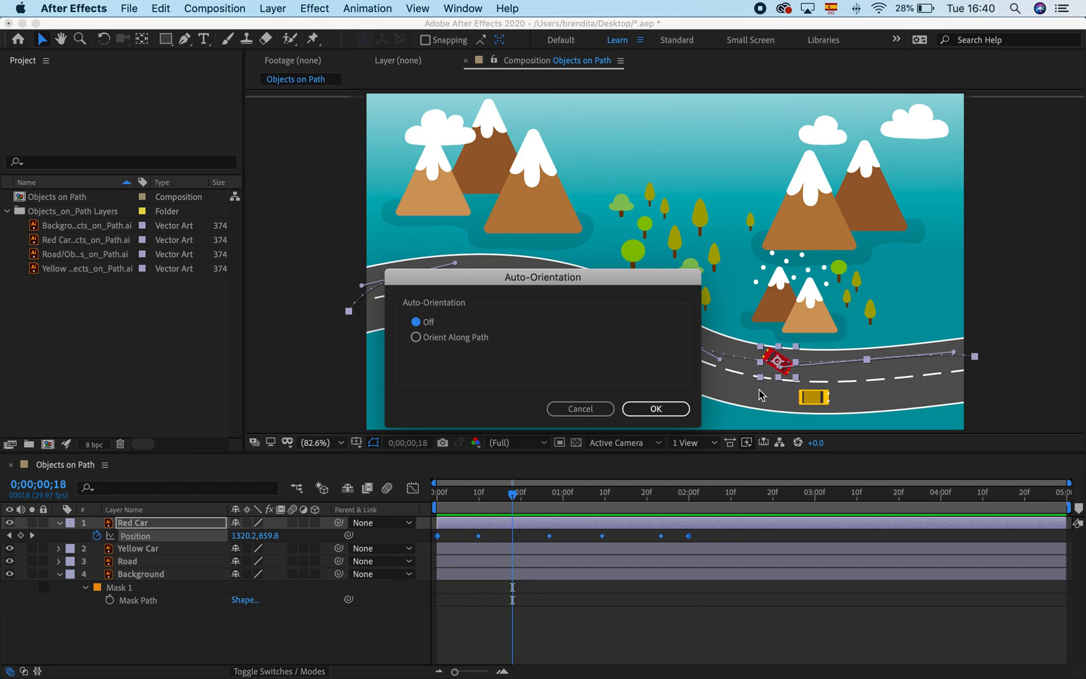
pyautogui.click(415, 338)
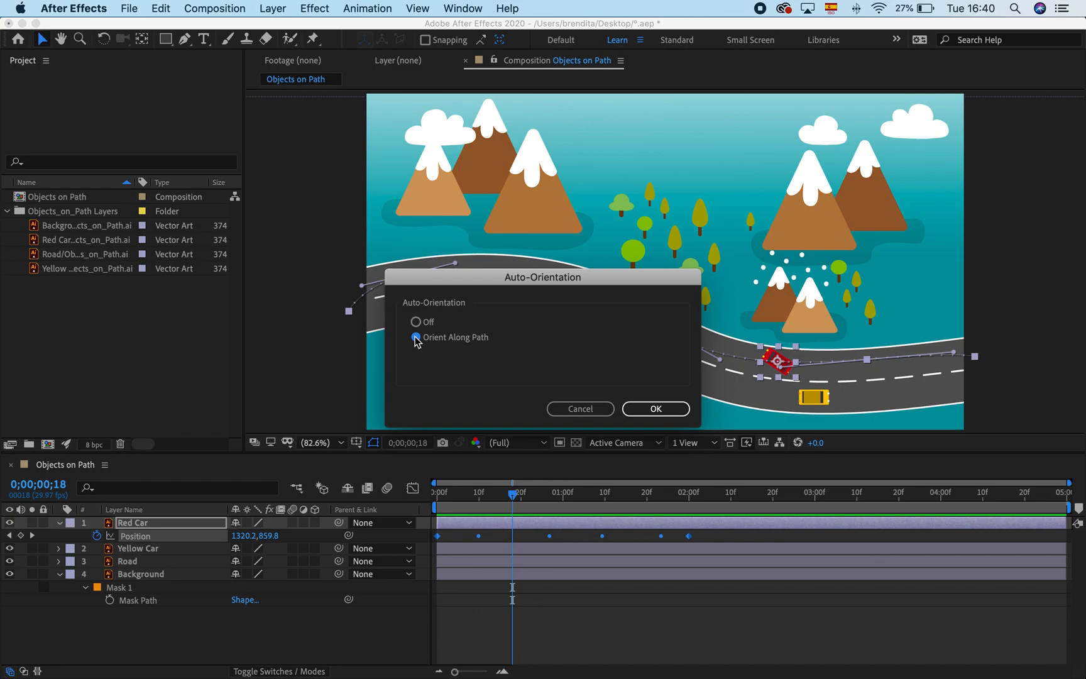
pyautogui.click(653, 408)
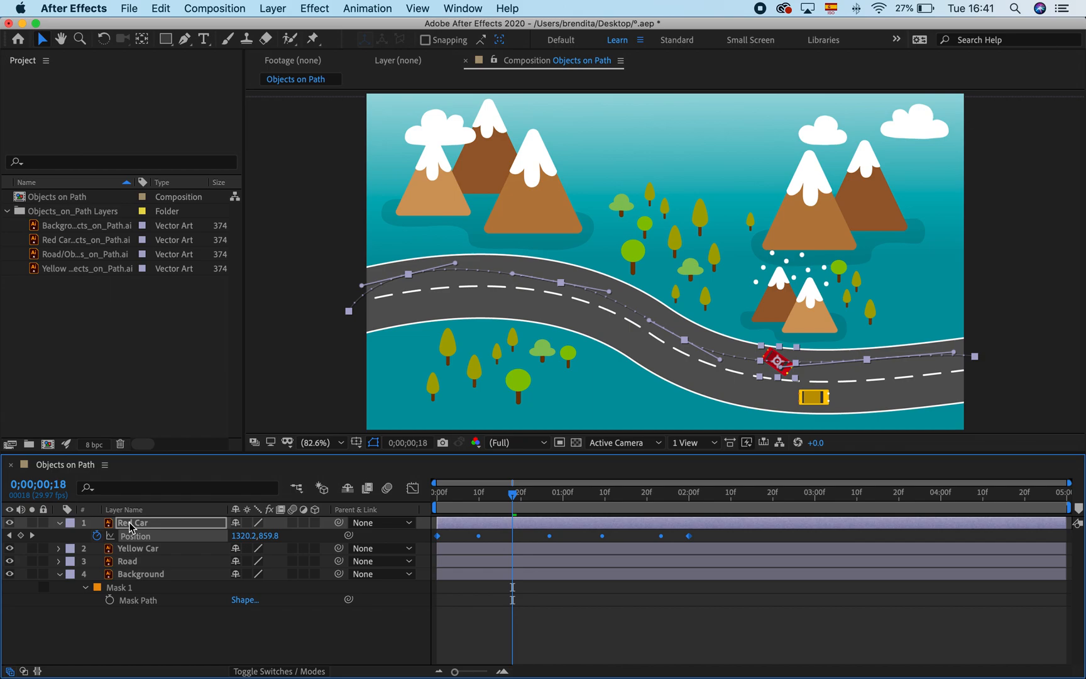
# Set the Red Car layer's Rotation to -32° to align it with the road, and preview the animation.
pyautogui.press('r')
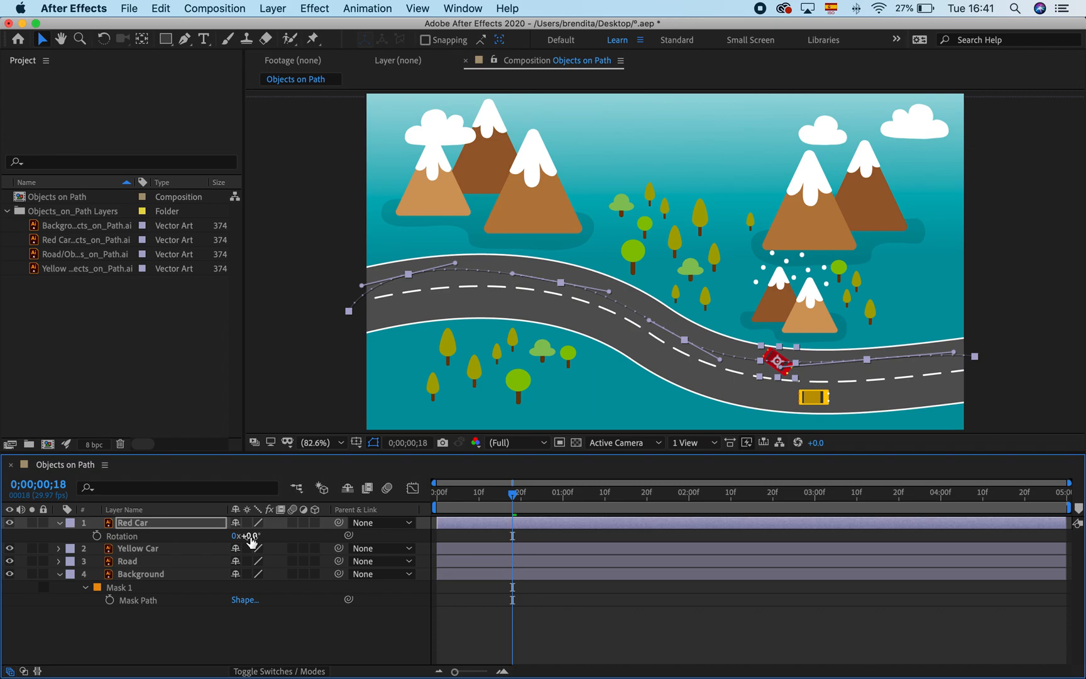
pyautogui.moveTo(251, 539); pyautogui.dragTo(226, 536)
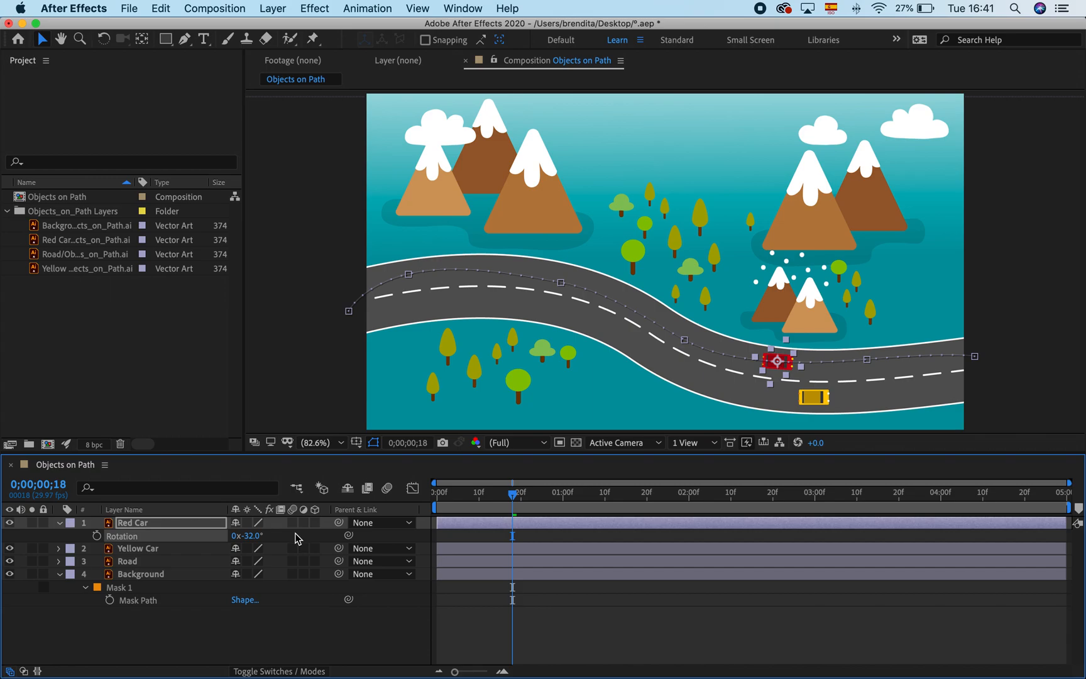
pyautogui.press('space')
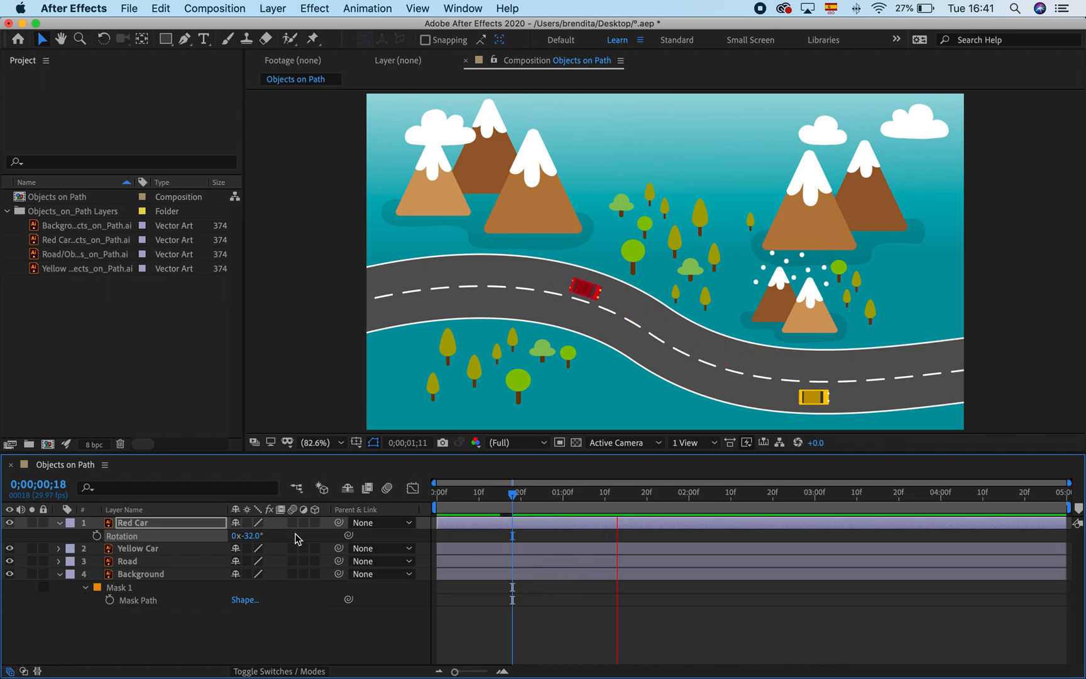